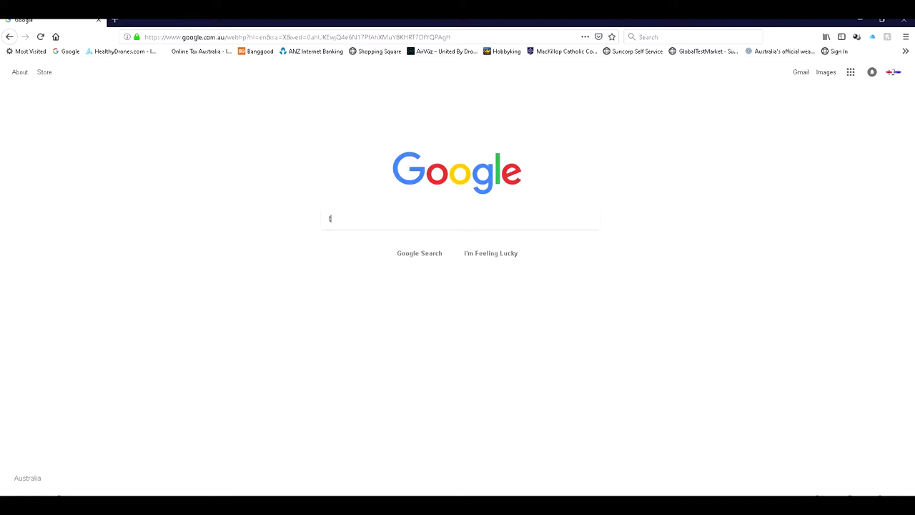
- Search Google for 'text to speech' and pick the Natural Reader result
text(ext t)
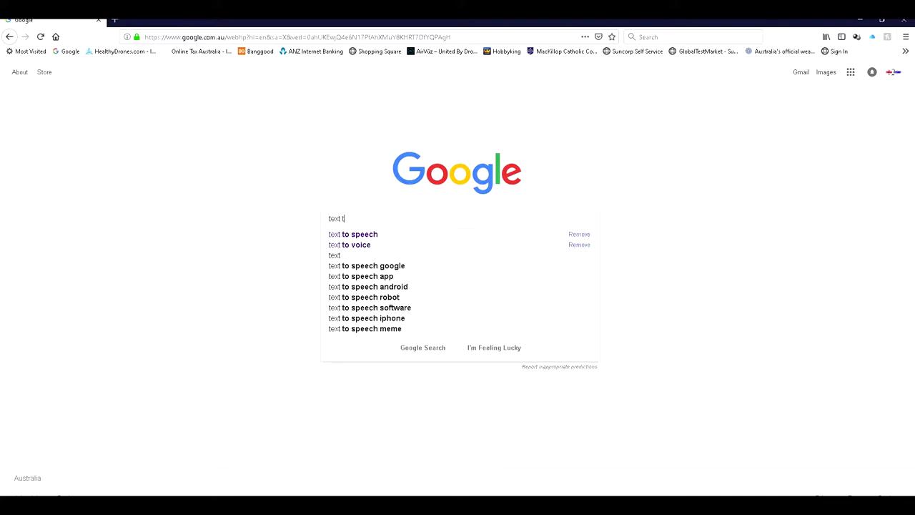
text(o spee)
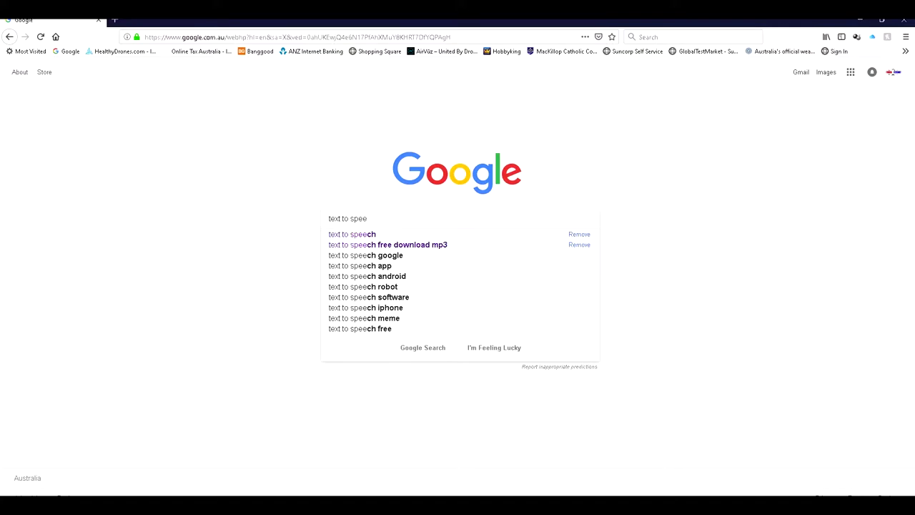
text(ch)
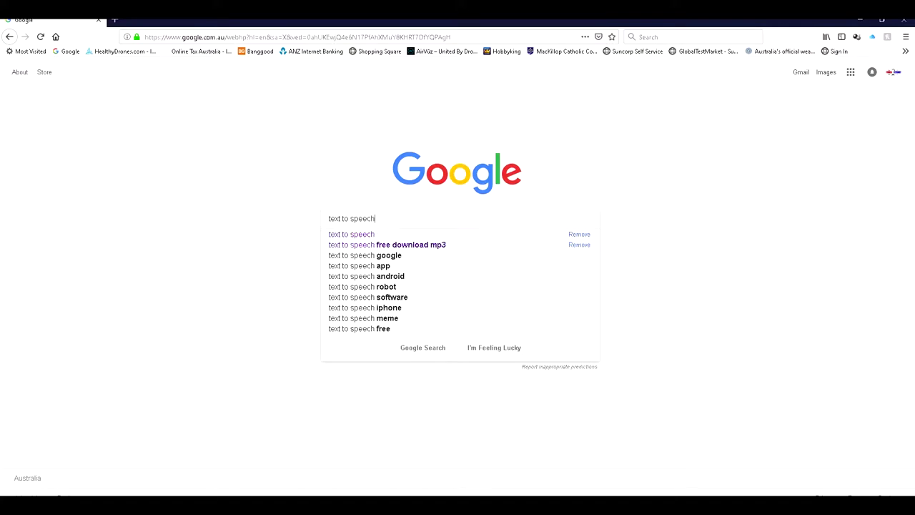
key(Return)
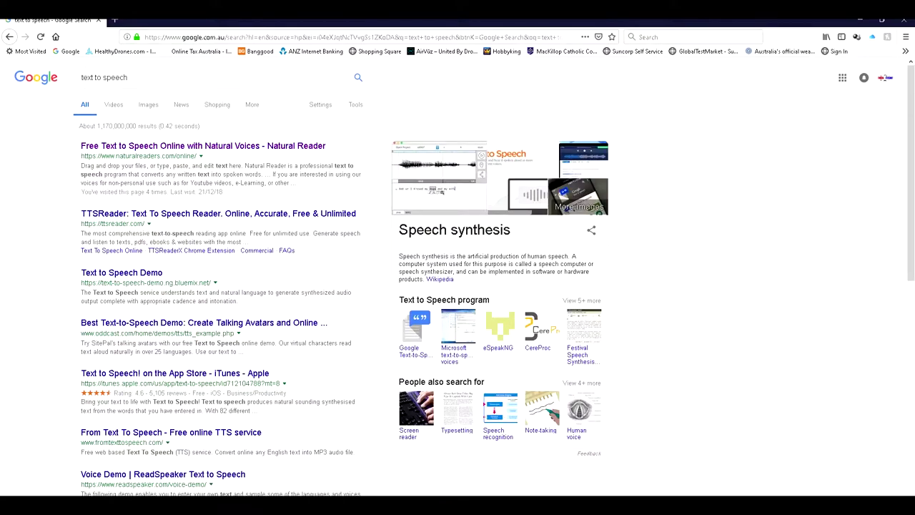
drag(81, 145, 326, 145)
- Play and pause Natural Reader's sample text, check the voice list, then clear the text box
click(326, 145)
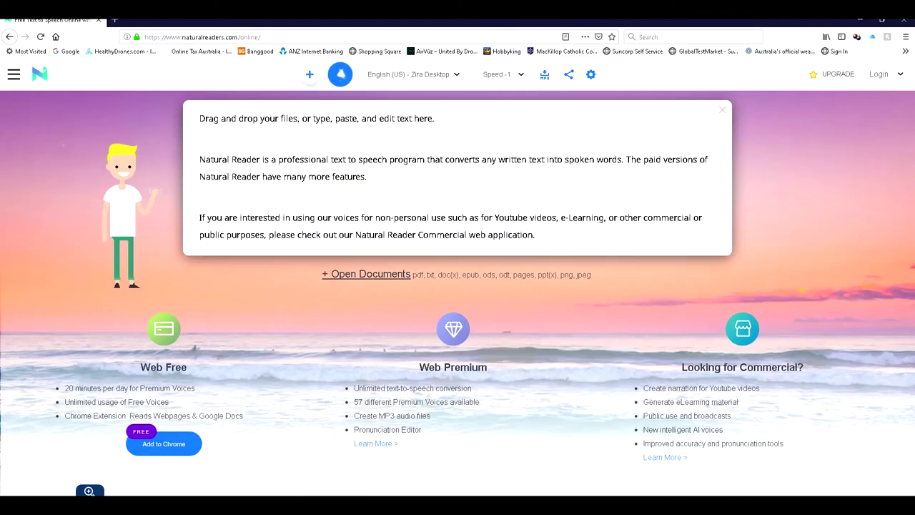
click(340, 73)
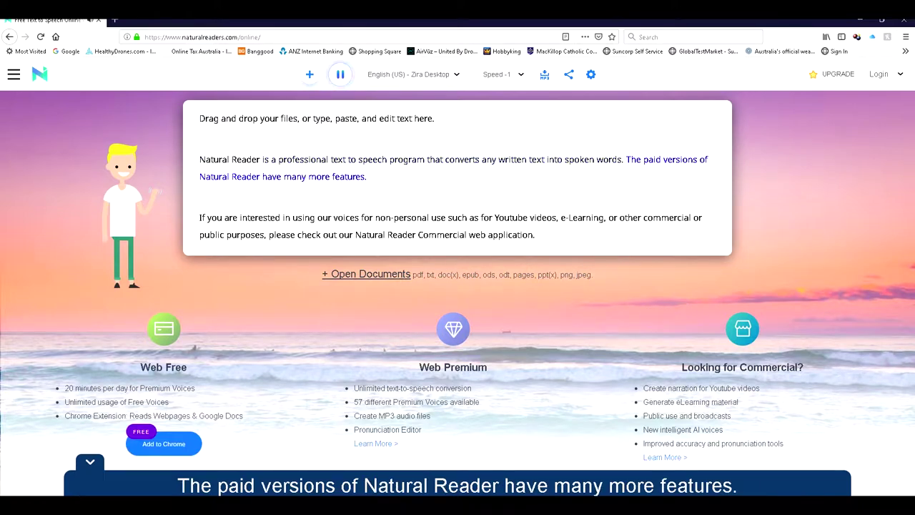
click(341, 74)
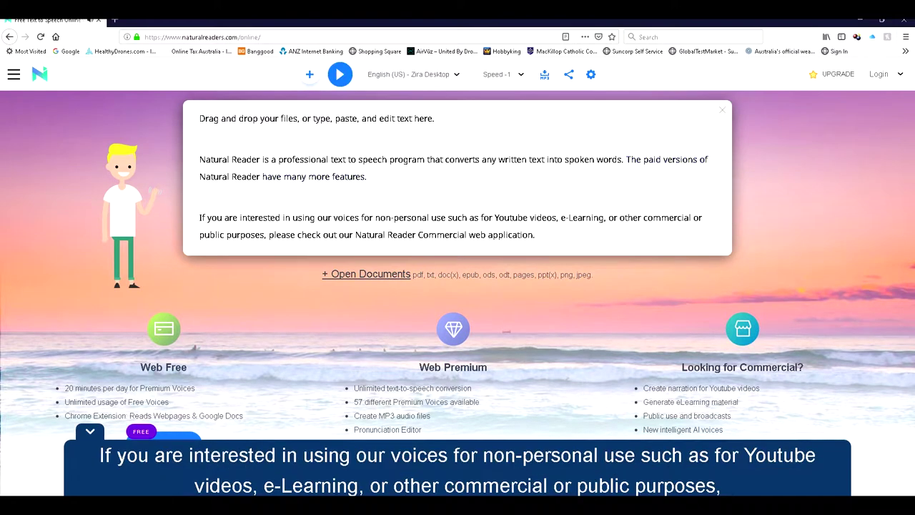
click(411, 74)
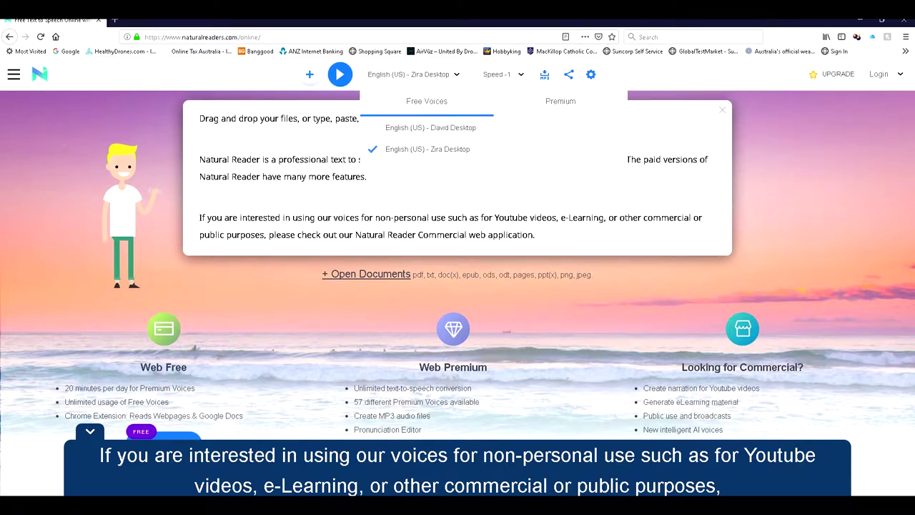
key(ctrl+a)
key(Delete)
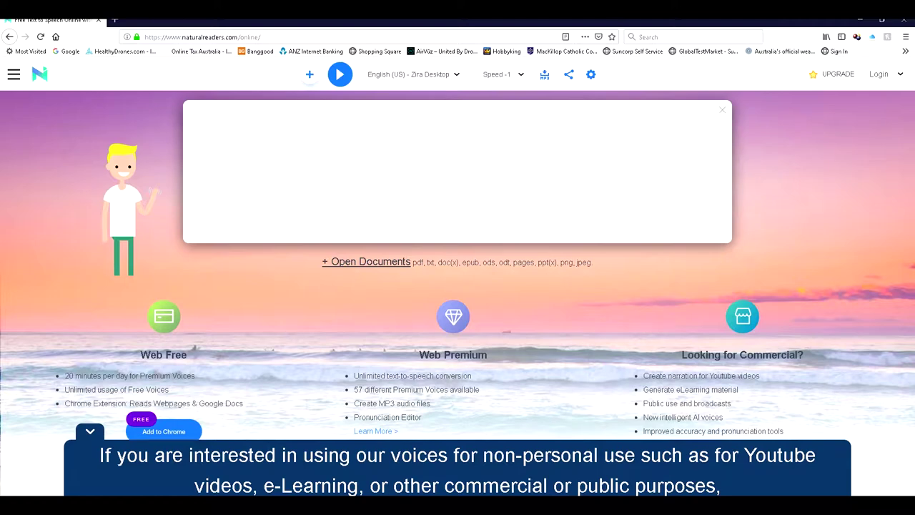
- Enter 'Armed' in Natural Reader and play it twice so Audacity records it
text(A)
text(rmed)
click(340, 74)
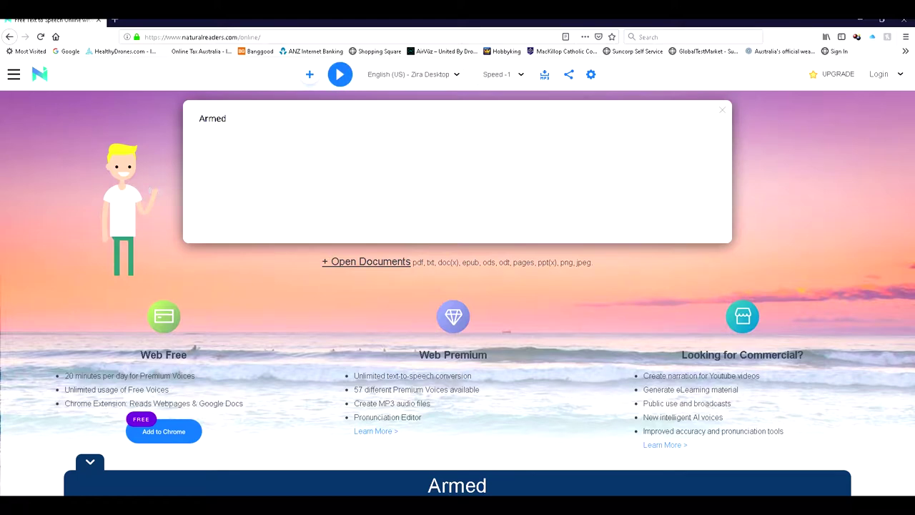
click(340, 74)
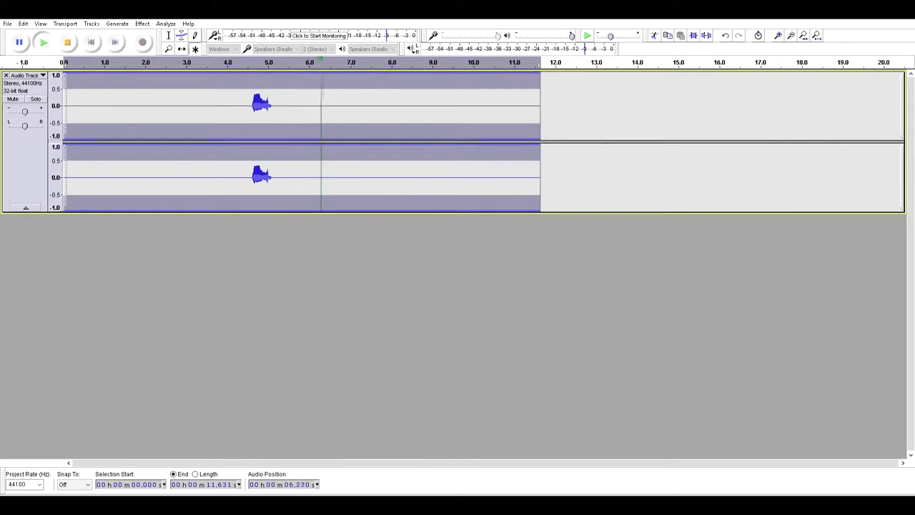
- Stop playback, delete the silence after and before the word, and replay the clip
key(space)
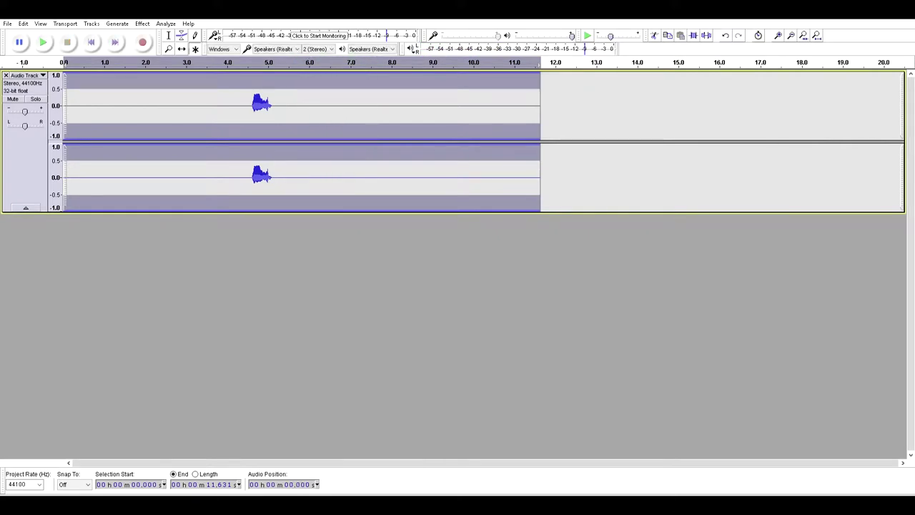
drag(542, 108, 273, 107)
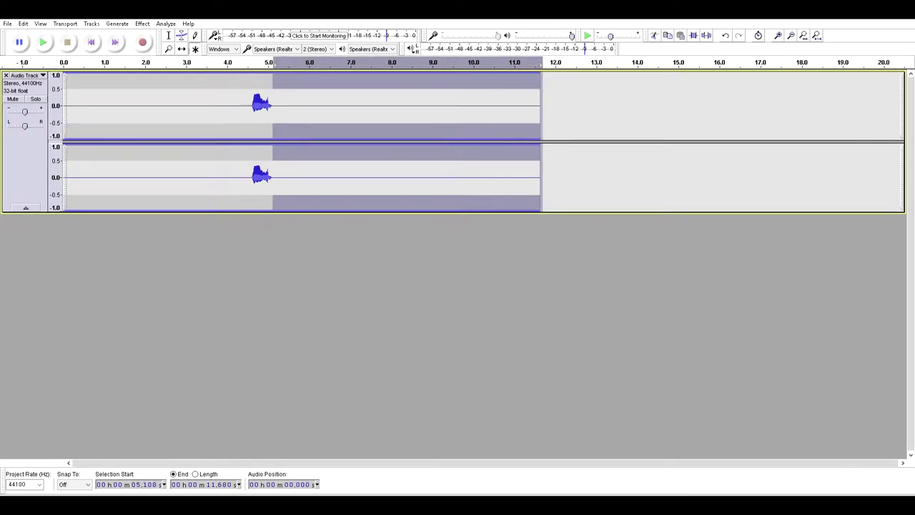
key(Delete)
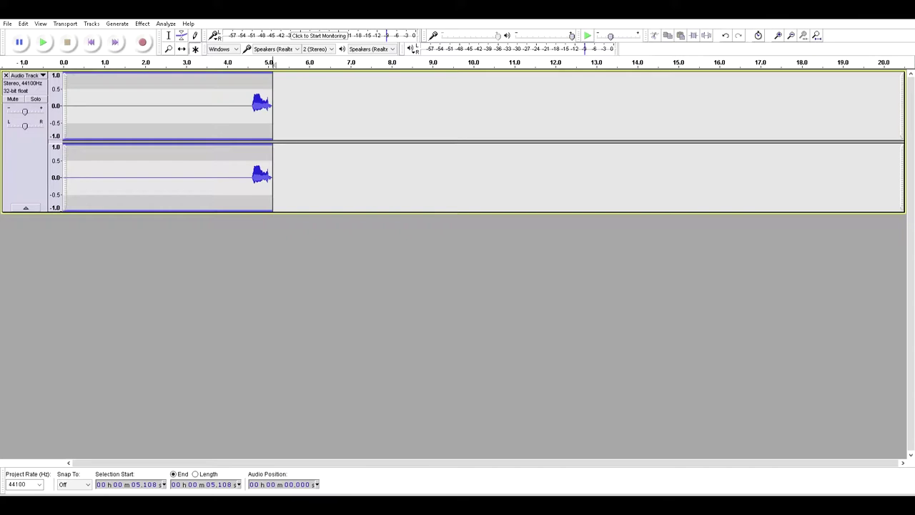
drag(68, 107, 251, 107)
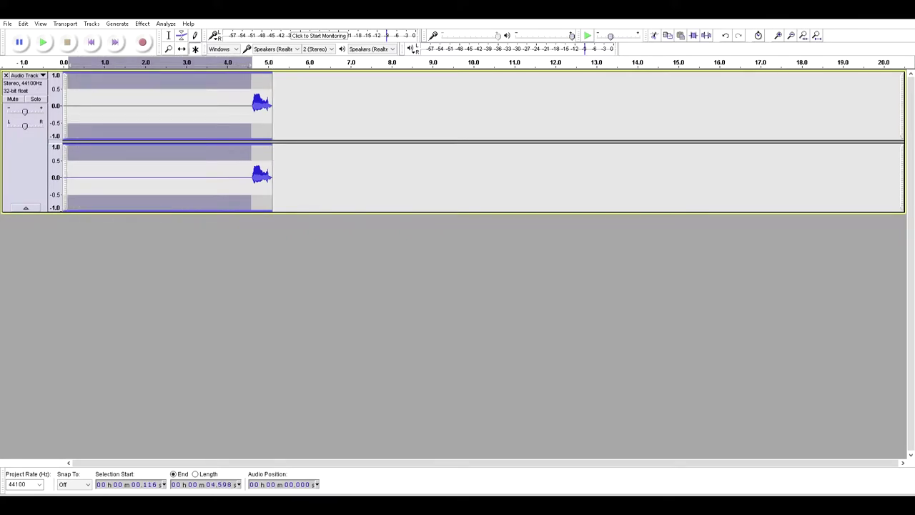
key(Delete)
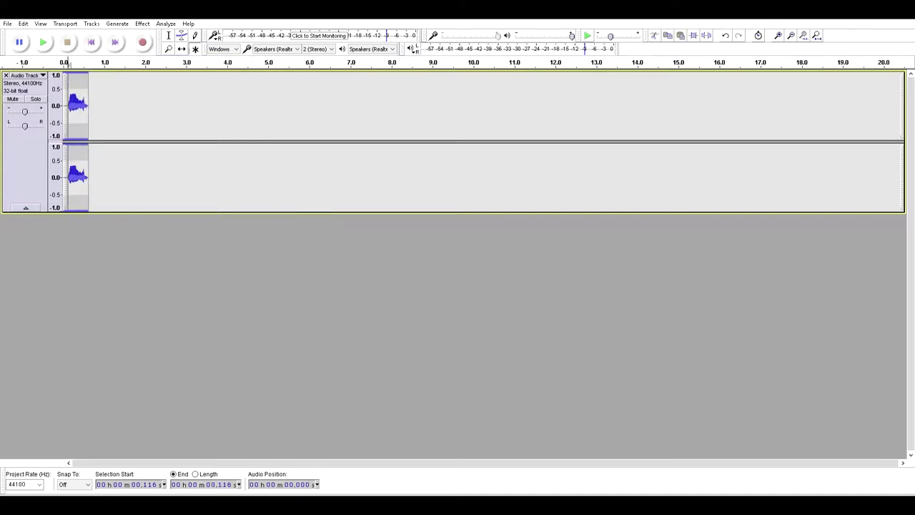
click(43, 43)
- Set Audacity's project rate to 32000 Hz
click(20, 484)
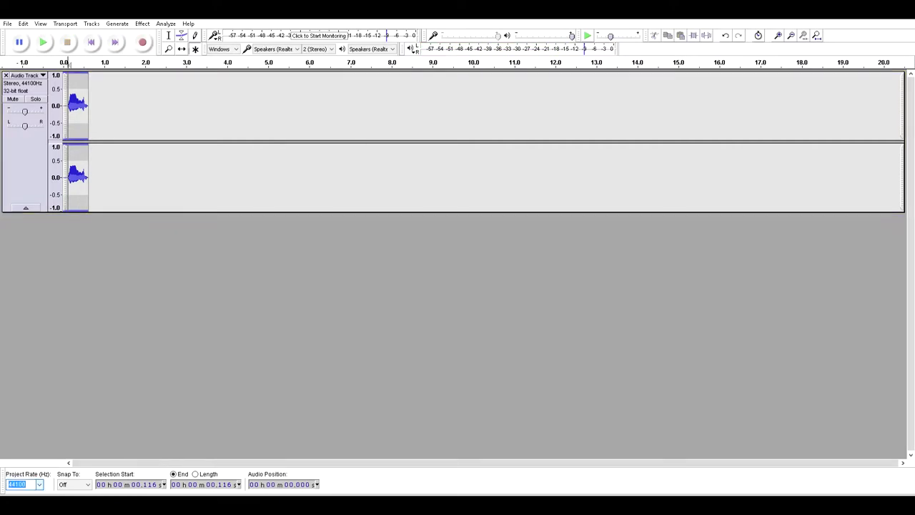
key(Up)
key(Return)
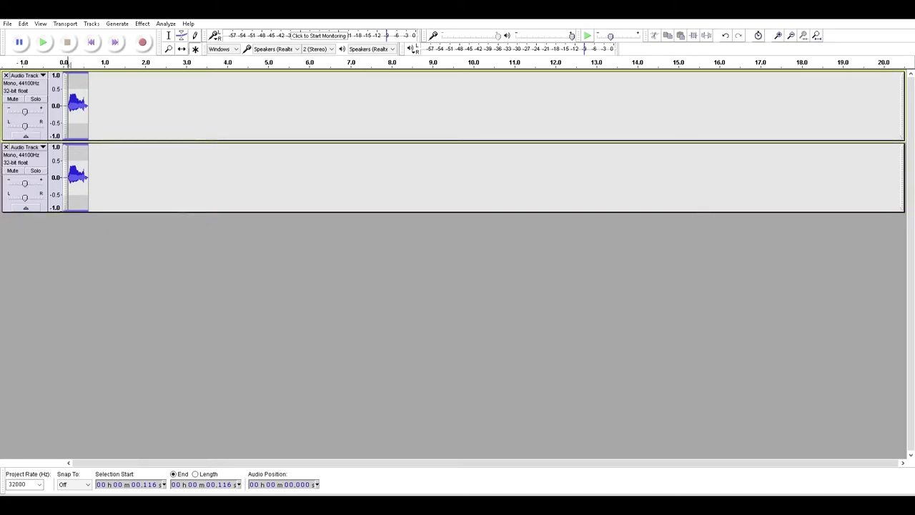
- Split the stereo track to mono, remove the second track, and play the clip
click(25, 76)
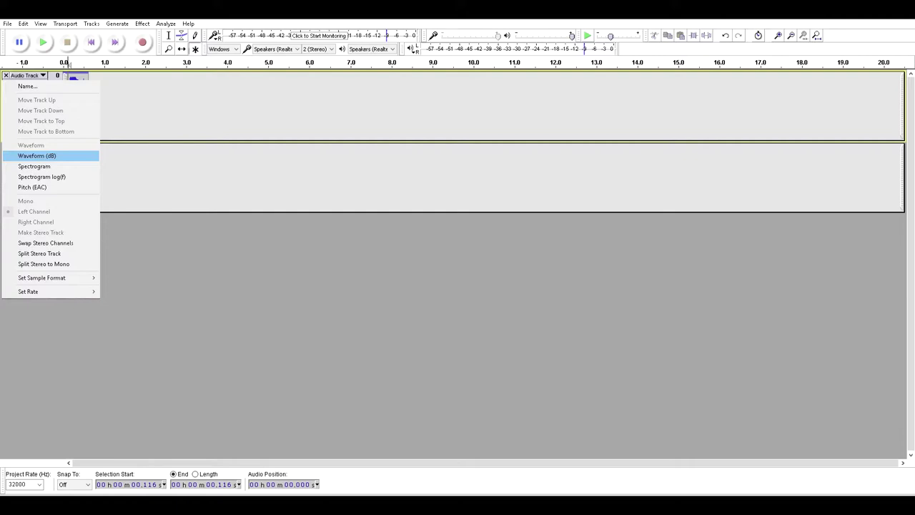
click(43, 264)
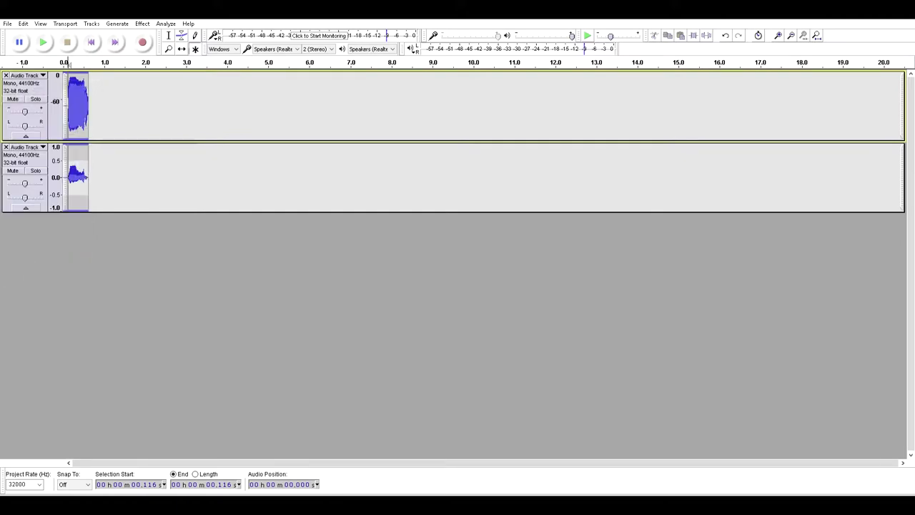
click(5, 147)
key(space)
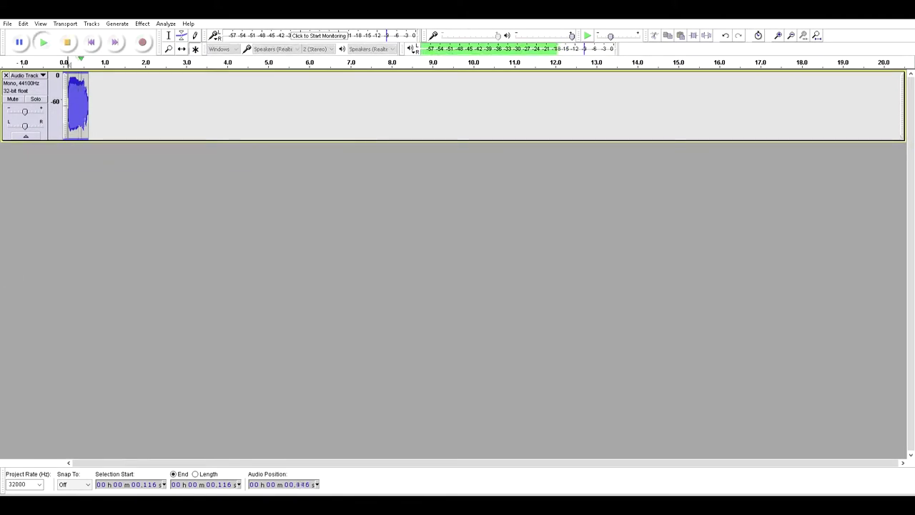
key(space)
- Confirm 32000 Hz in the project rate list and select the whole clip
click(25, 485)
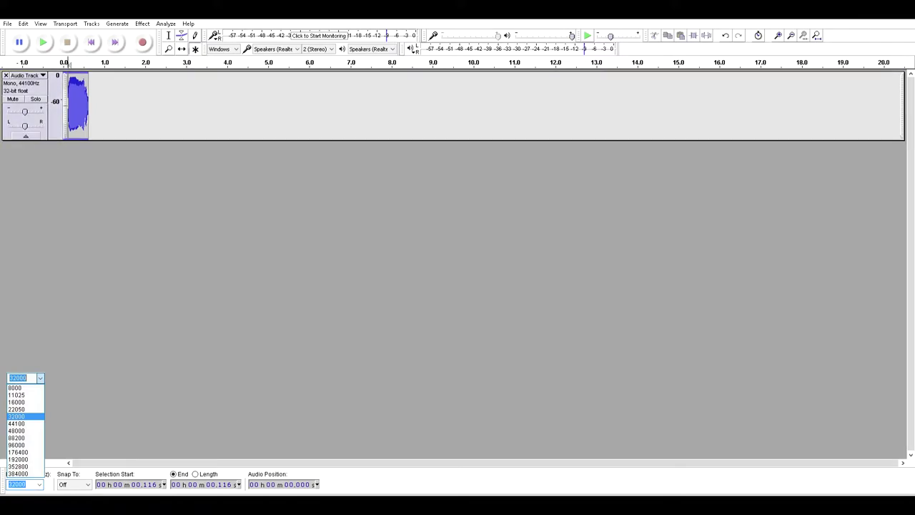
key(Return)
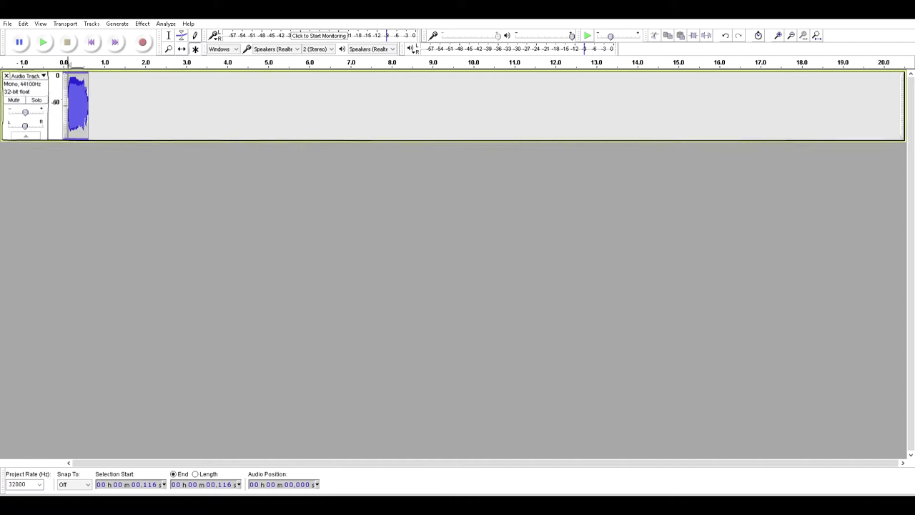
key(ctrl+a)
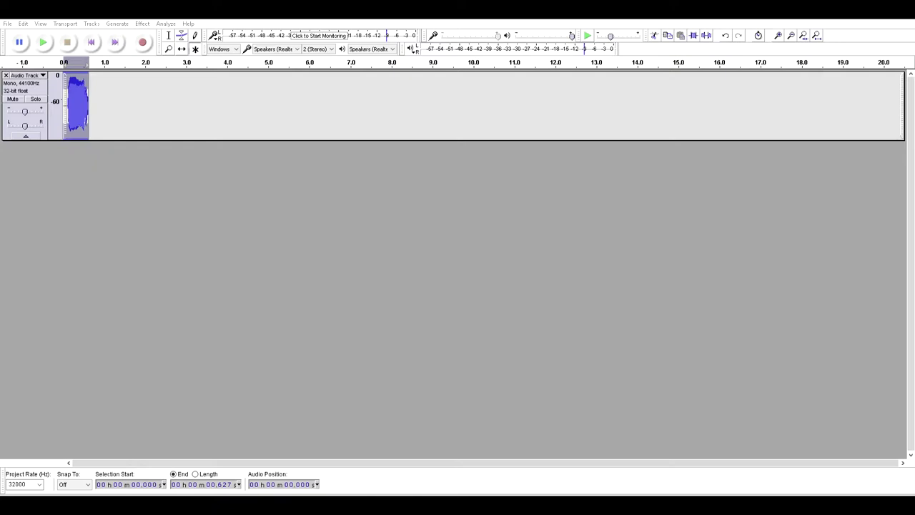
- Export the clip as a signed 16-bit PCM WAV into the Sounds folder
key(alt+f)
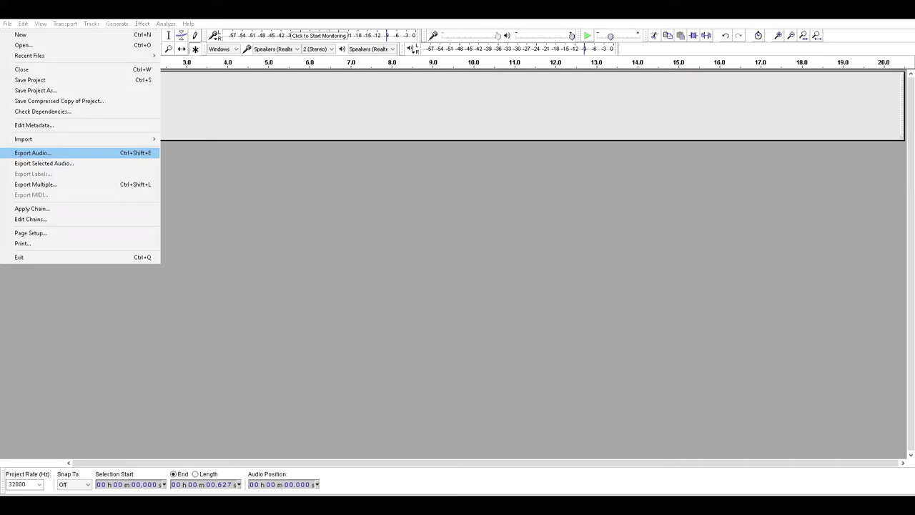
key(Return)
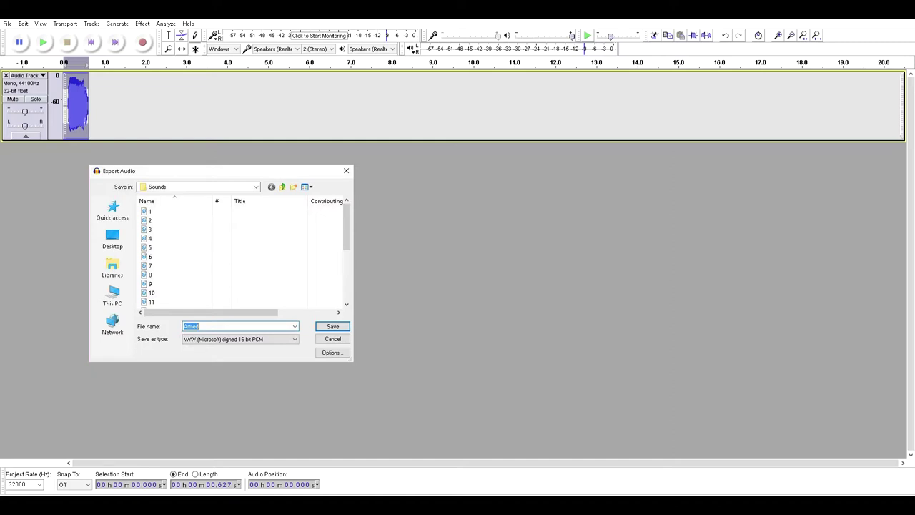
key(Return)
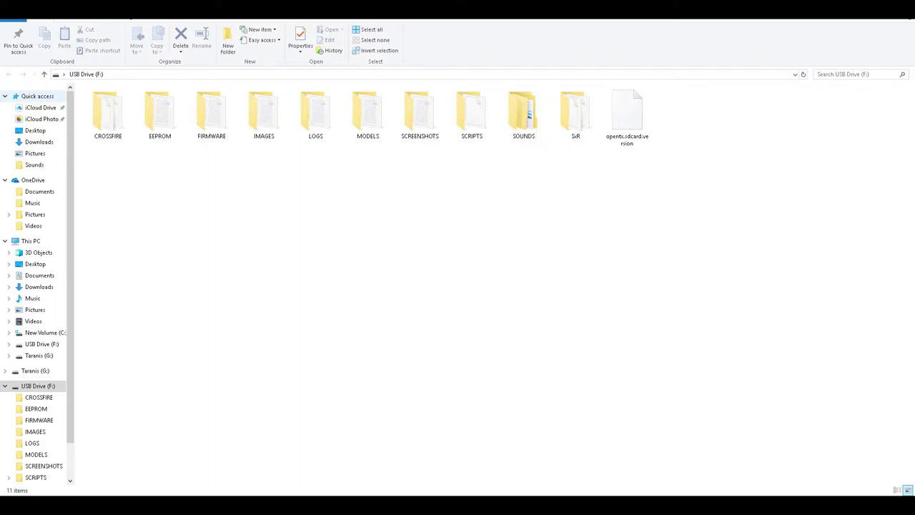
- Go into SOUNDS on the USB drive, then its en subfolder
double_click(523, 114)
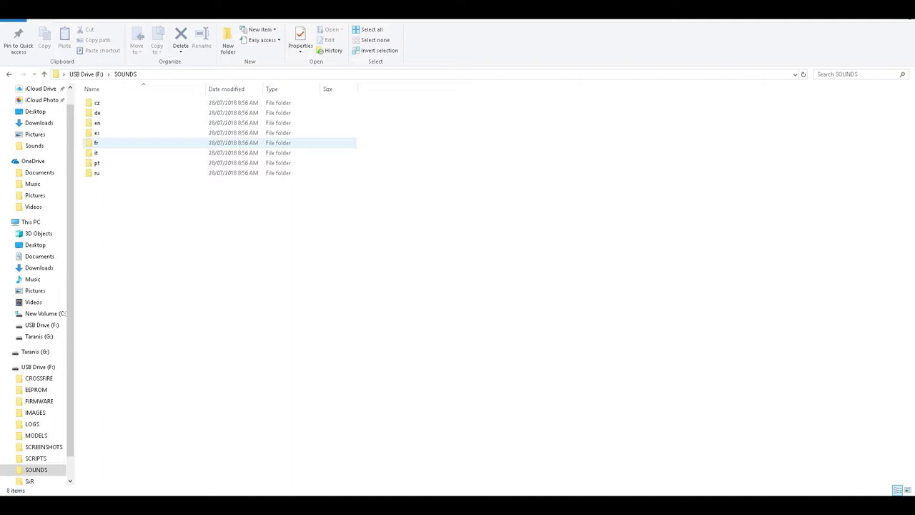
key(Return)
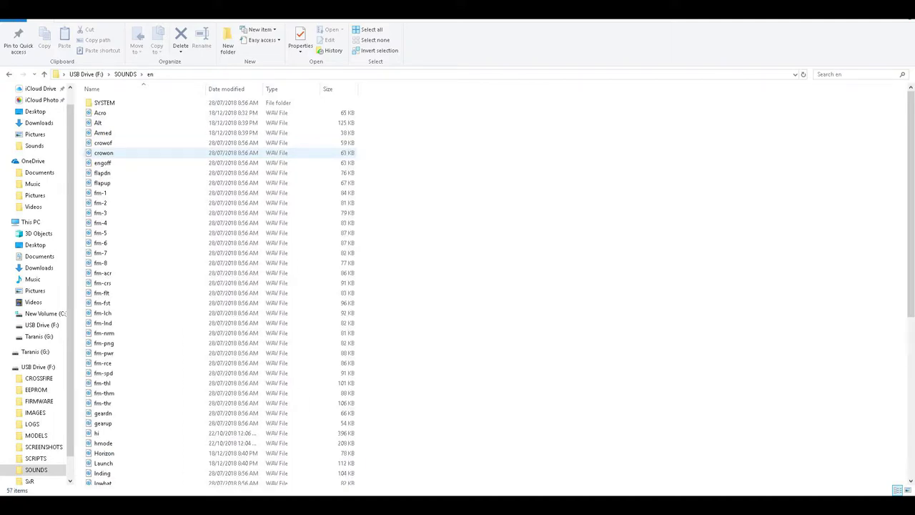